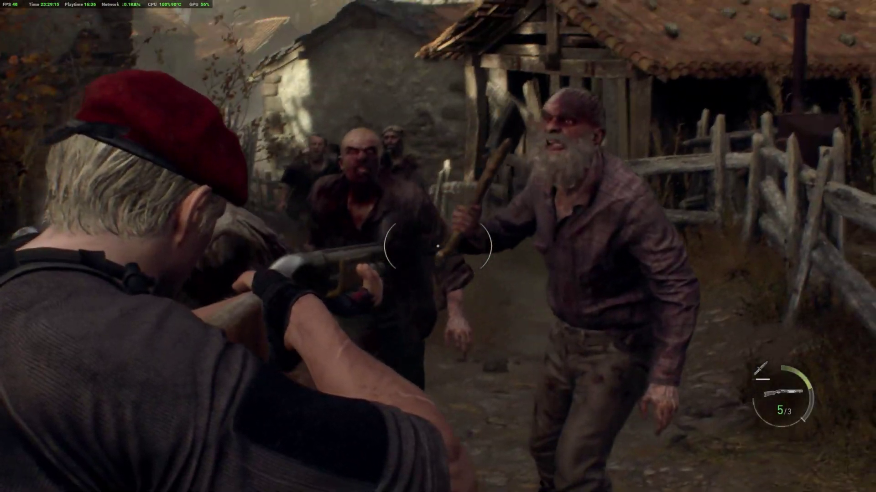
Fire the shotgun twice at the charging villagers, leaving 5 shells loaded
{"action": "left_click", "coordinate": [438, 246]}
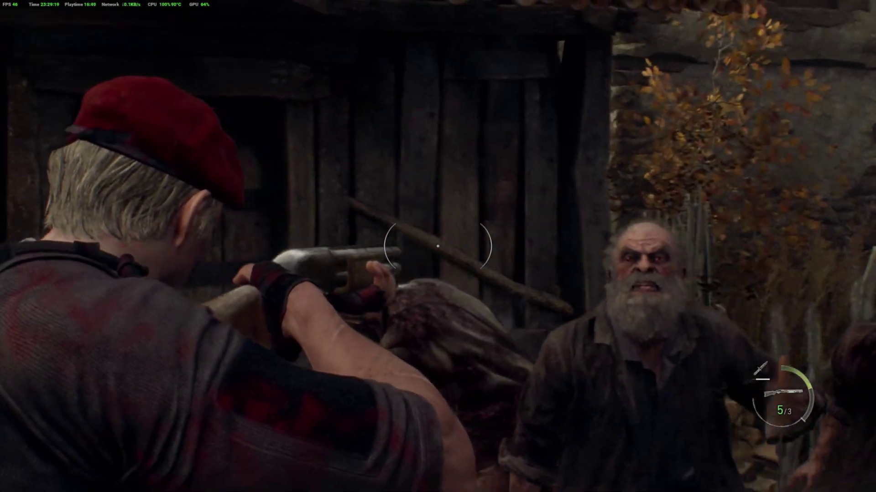
{"action": "left_click", "coordinate": [438, 247]}
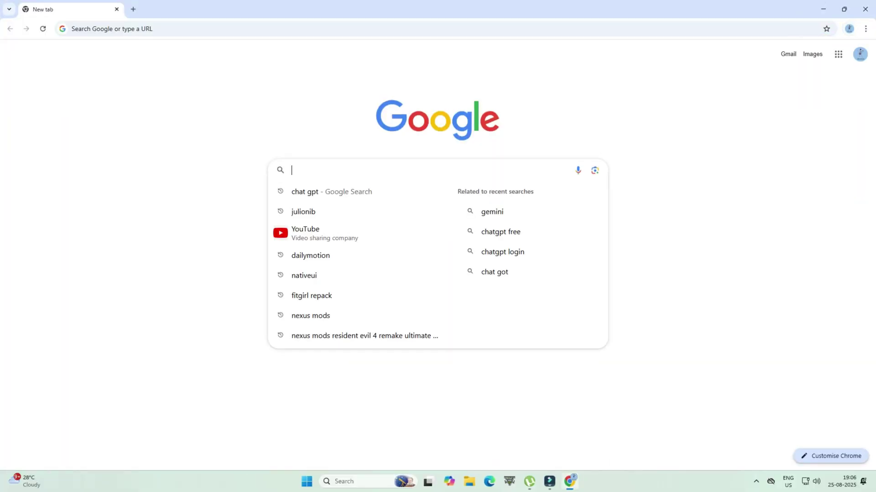
{"action": "type", "text": "nexus mods infine ammou aur dura"}
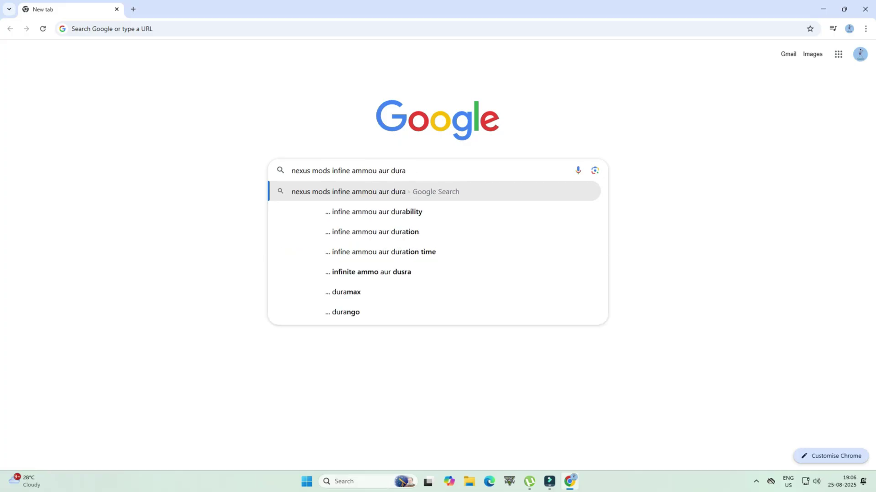
Search Google for the Nexus Mods infinite ammo and durability Resident Evil 4 remake mod
{"action": "key", "text": "Down"}
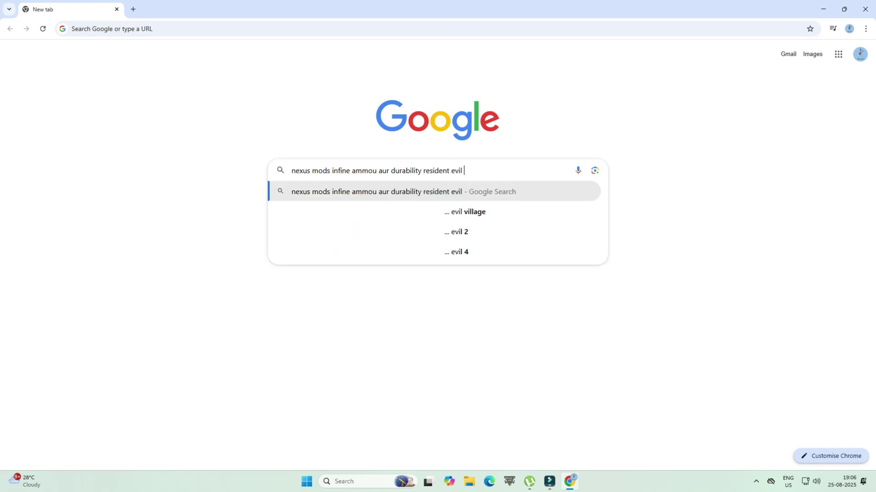
{"action": "type", "text": "4 remak"}
{"action": "key", "text": "Return"}
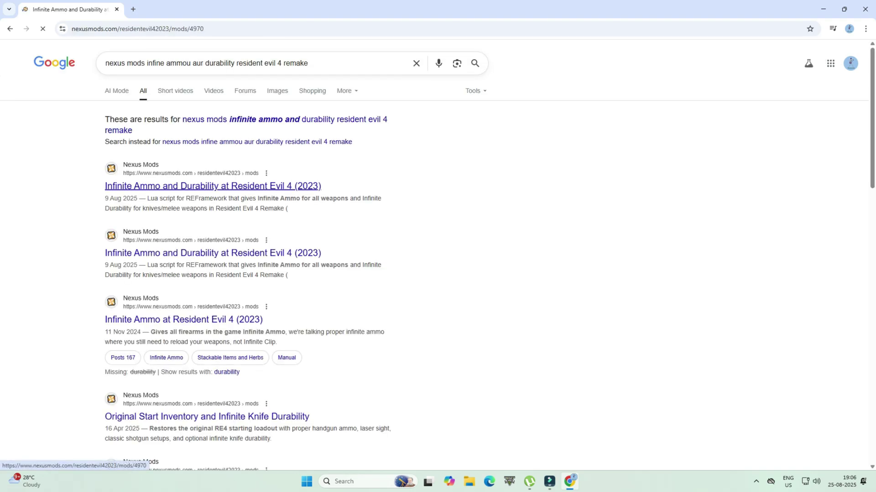
{"action": "scroll", "coordinate": [438, 273], "scroll_direction": "down", "scroll_amount": 2}
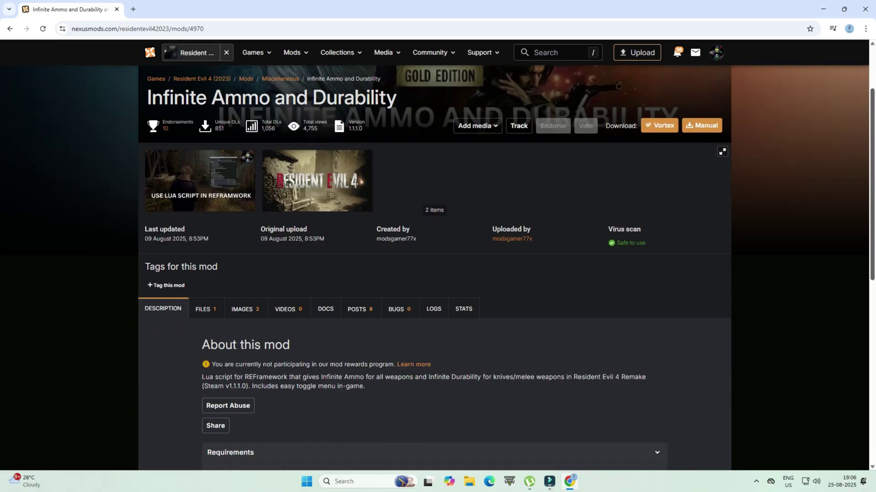
Manually download the mod's main file from Nexus Mods, past the requirements notice
{"action": "left_click", "coordinate": [205, 276]}
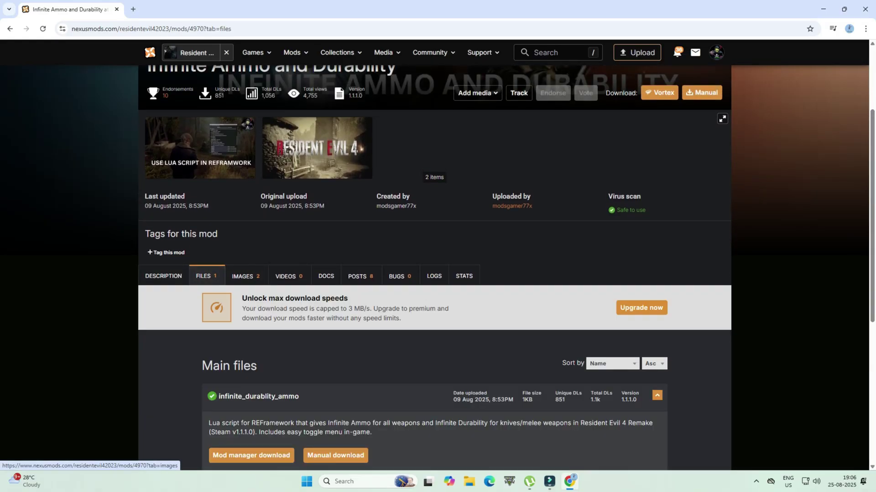
{"action": "scroll", "coordinate": [274, 274], "scroll_direction": "down", "scroll_amount": 3}
{"action": "left_click", "coordinate": [334, 288]}
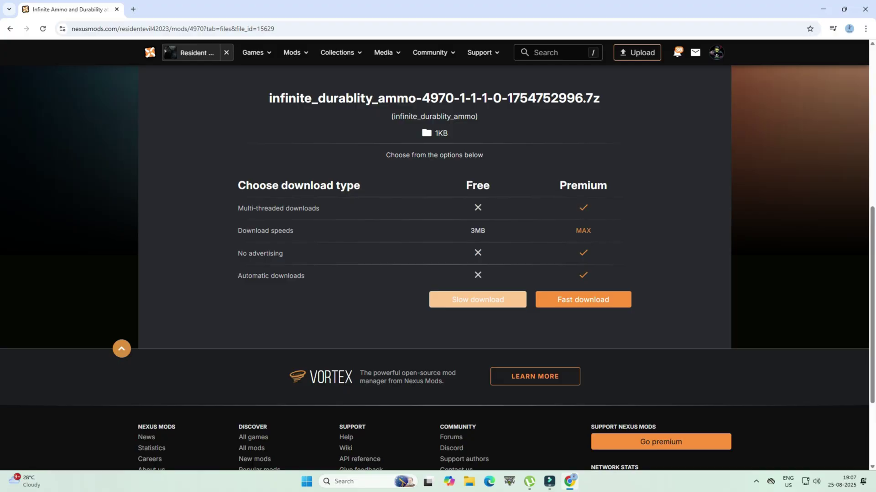
{"action": "left_click", "coordinate": [478, 300]}
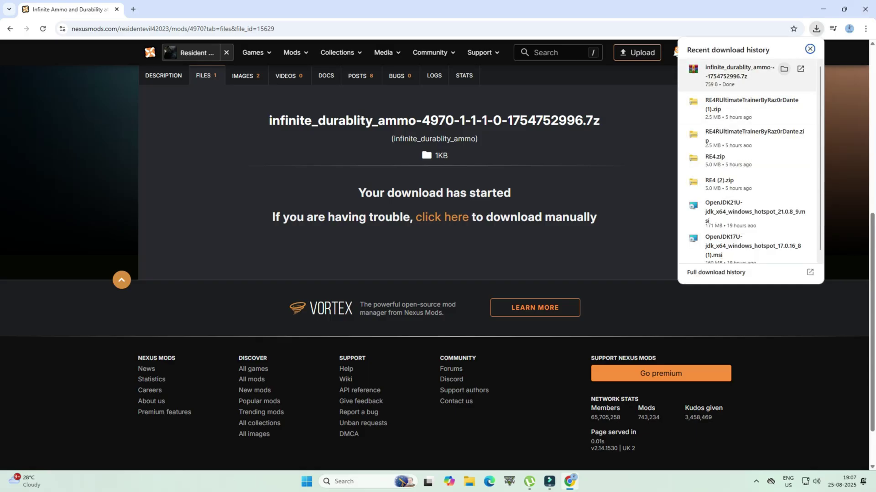
Extract the downloaded .7z into its own folder and browse Resident Evil 4's local files in Steam
{"action": "left_click", "coordinate": [784, 68]}
{"action": "right_click", "coordinate": [152, 92]}
{"action": "left_click", "coordinate": [196, 182]}
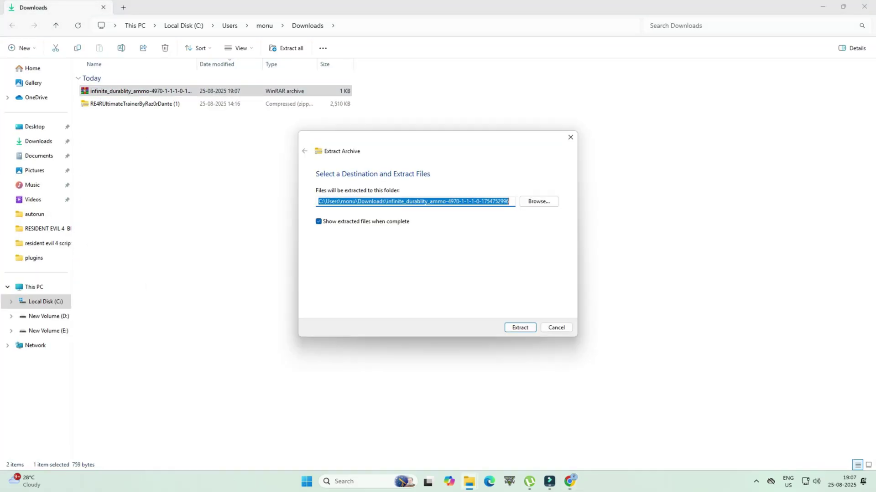
{"action": "left_click", "coordinate": [520, 327]}
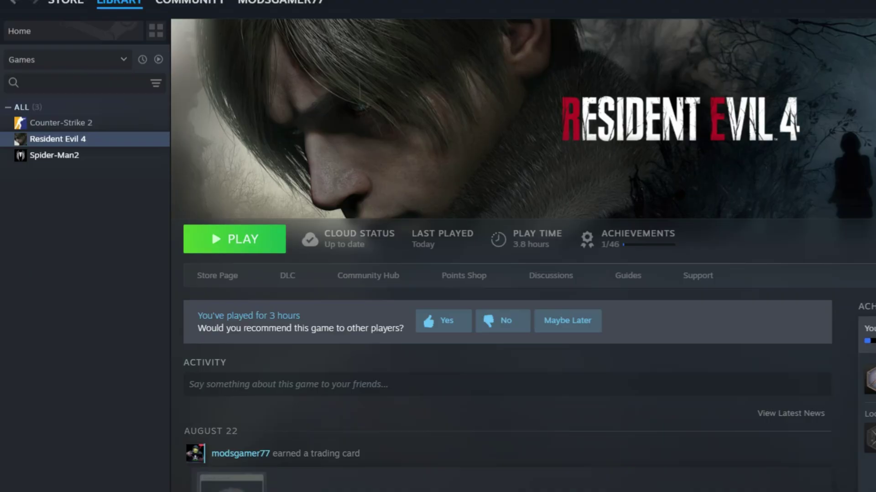
{"action": "right_click", "coordinate": [77, 143]}
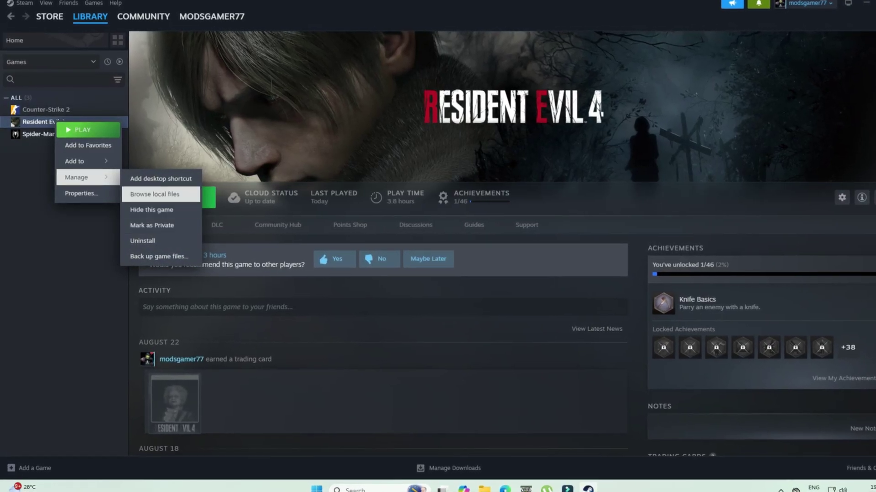
{"action": "left_click", "coordinate": [157, 193]}
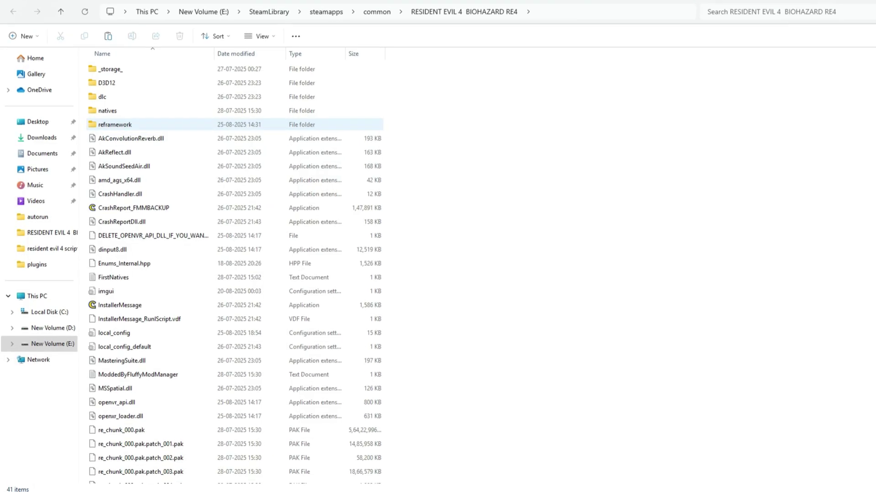
Open the reframework folder inside the Resident Evil 4 game directory
{"action": "key", "text": "Return"}
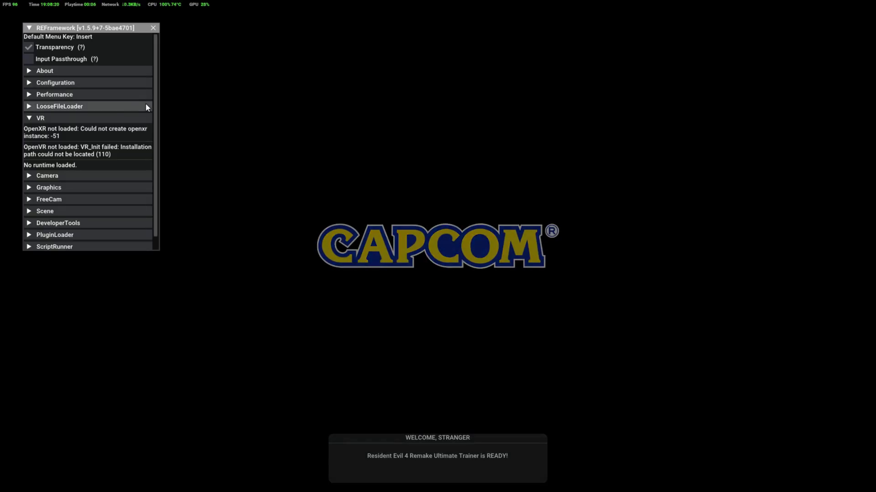
{"action": "scroll", "coordinate": [147, 124], "scroll_direction": "down", "scroll_amount": 1}
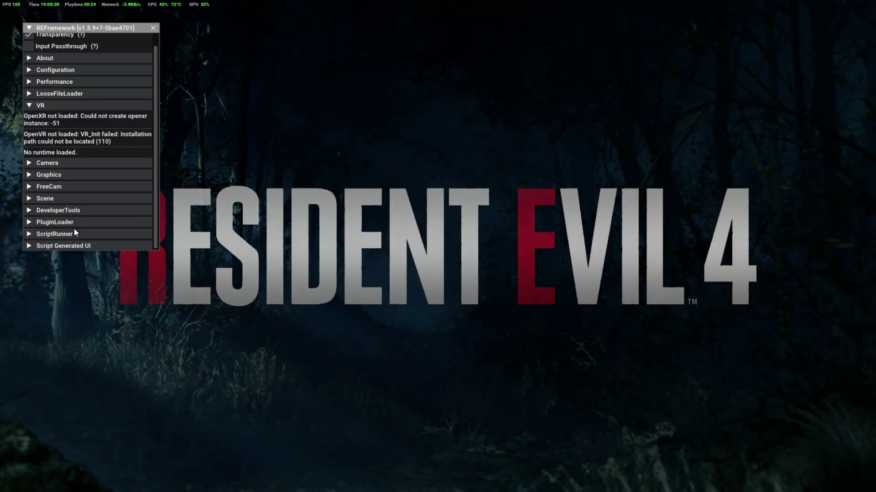
Expand ScriptRunner, Script Generated UI and the ammo and durability cheats entry
{"action": "left_click", "coordinate": [75, 234]}
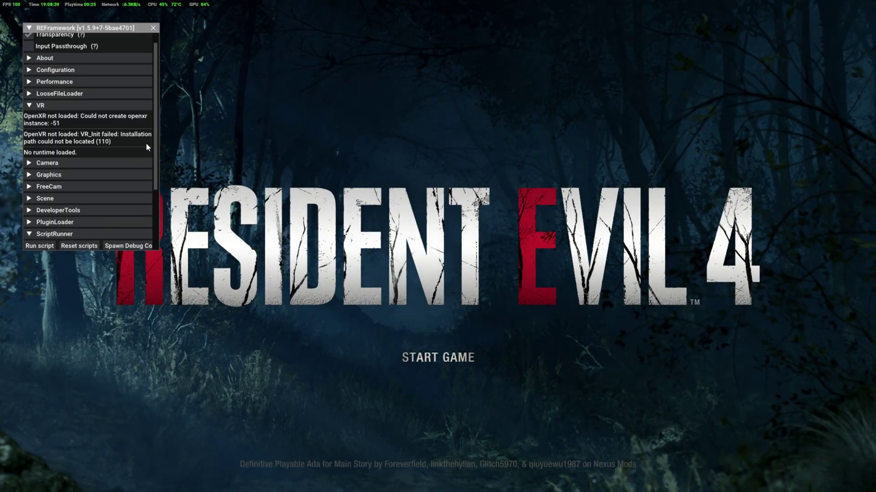
{"action": "left_click_drag", "start_coordinate": [157, 143], "coordinate": [153, 209]}
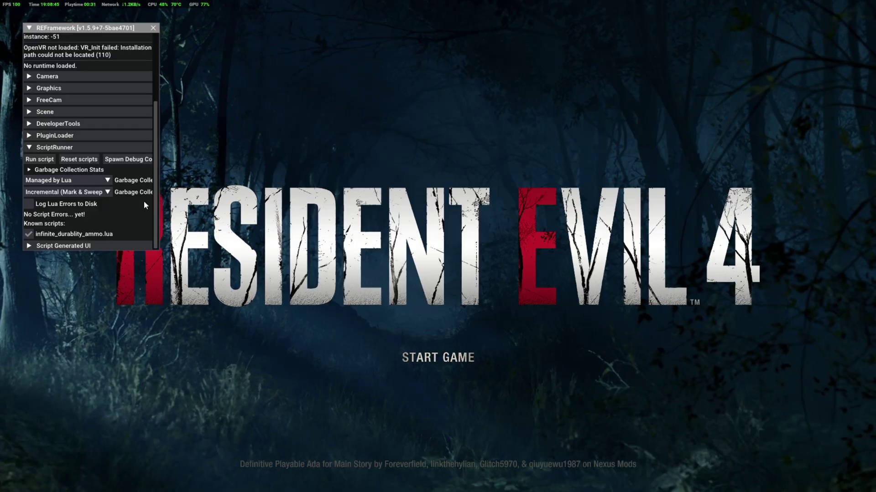
{"action": "left_click", "coordinate": [84, 247]}
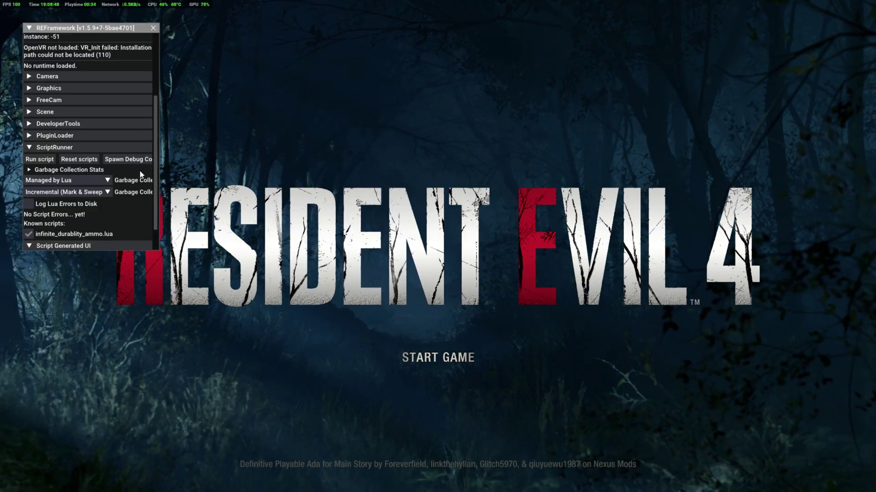
{"action": "scroll", "coordinate": [154, 171], "scroll_direction": "down", "scroll_amount": 1}
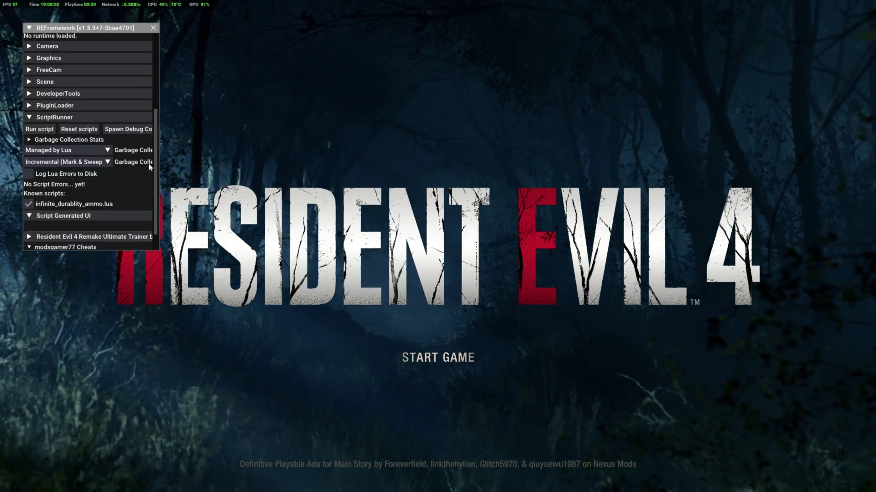
{"action": "left_click", "coordinate": [86, 247]}
{"action": "scroll", "coordinate": [53, 241], "scroll_direction": "down", "scroll_amount": 1}
Toggle Infinite Ammo and Infinite Durability off, then back on
{"action": "left_click", "coordinate": [39, 233]}
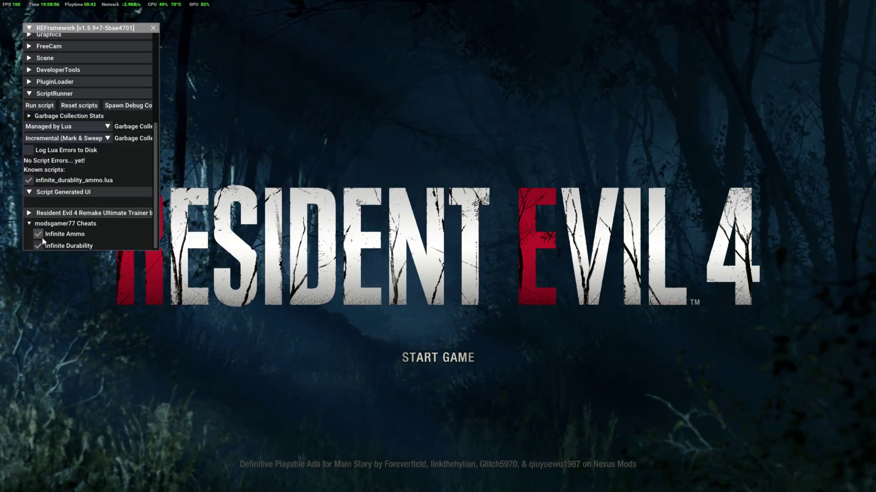
{"action": "left_click", "coordinate": [39, 246]}
{"action": "left_click", "coordinate": [39, 245]}
{"action": "left_click", "coordinate": [39, 234]}
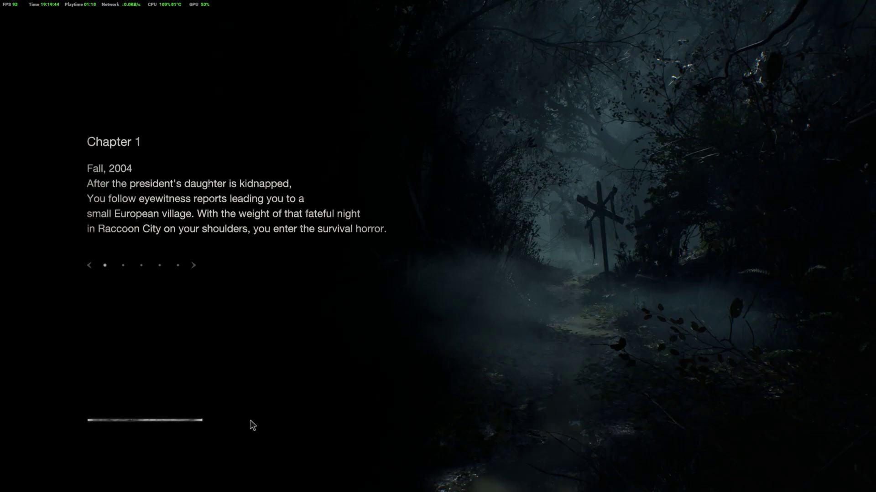
Start Chapter 1 gameplay and aim Ada's pistol
{"action": "key", "text": "space"}
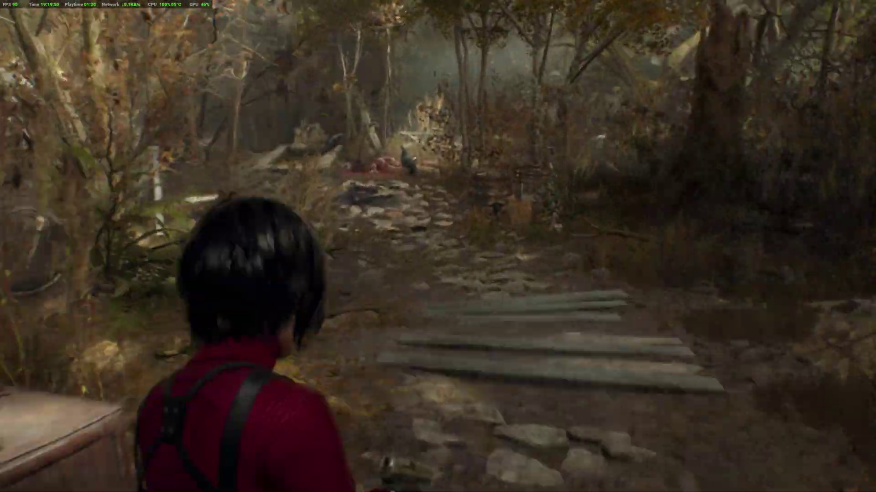
{"action": "right_click", "coordinate": [437, 247]}
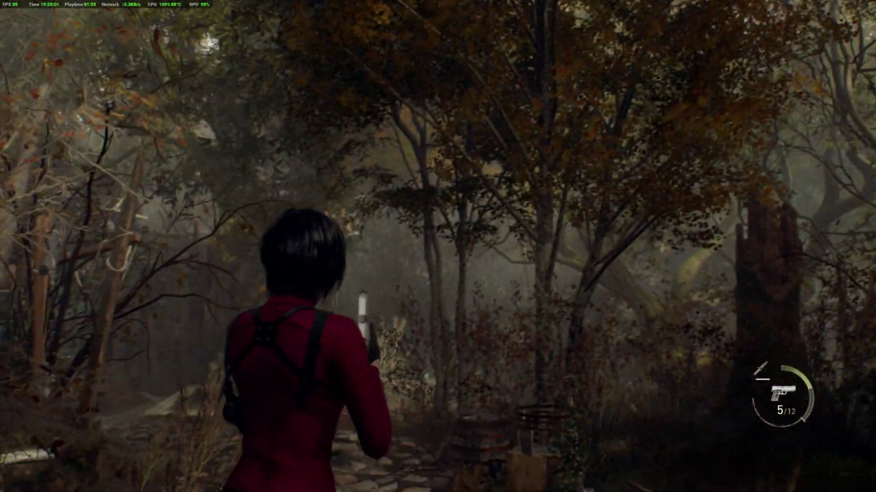
{"action": "right_click", "coordinate": [438, 246]}
Show the REFramework overlay, widen it and move it toward centre, then reload the pistol to 9
{"action": "key", "text": "Insert"}
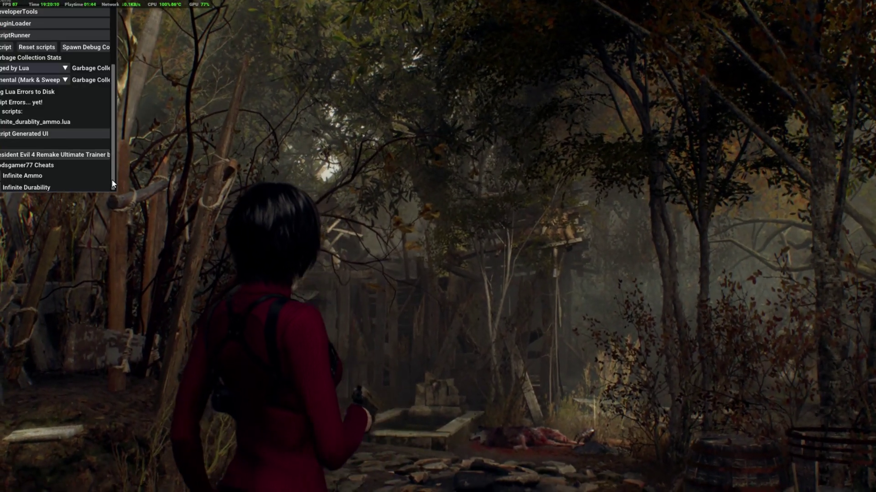
{"action": "left_click_drag", "start_coordinate": [112, 185], "coordinate": [179, 185]}
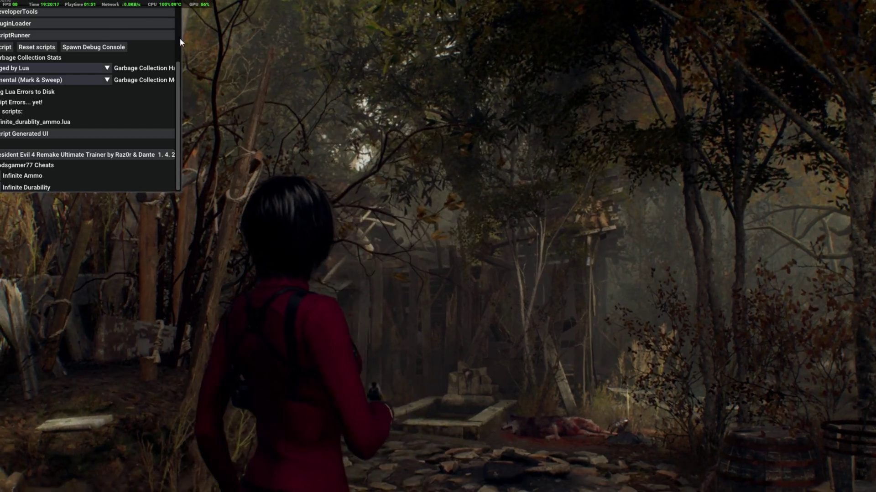
{"action": "left_click_drag", "start_coordinate": [180, 38], "coordinate": [438, 59]}
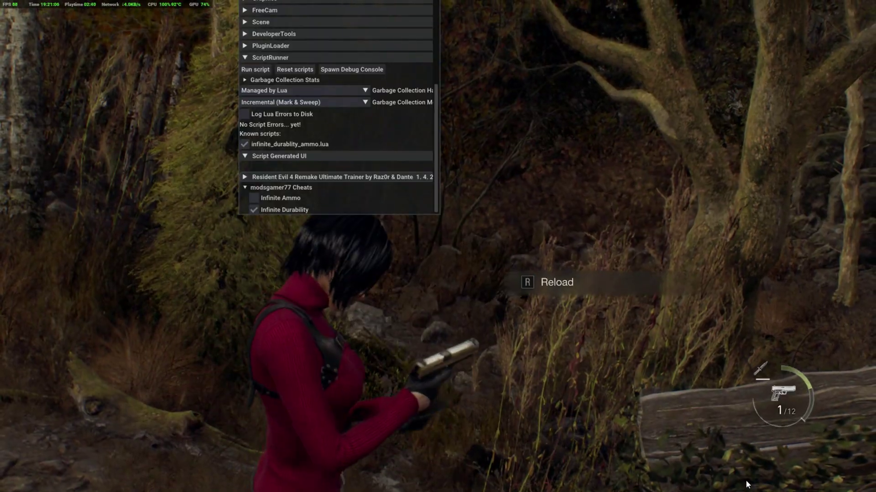
{"action": "key", "text": "r"}
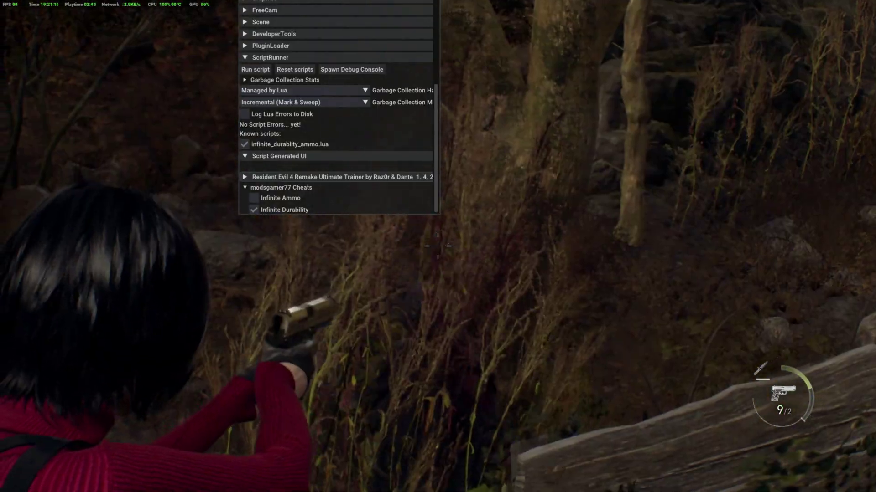